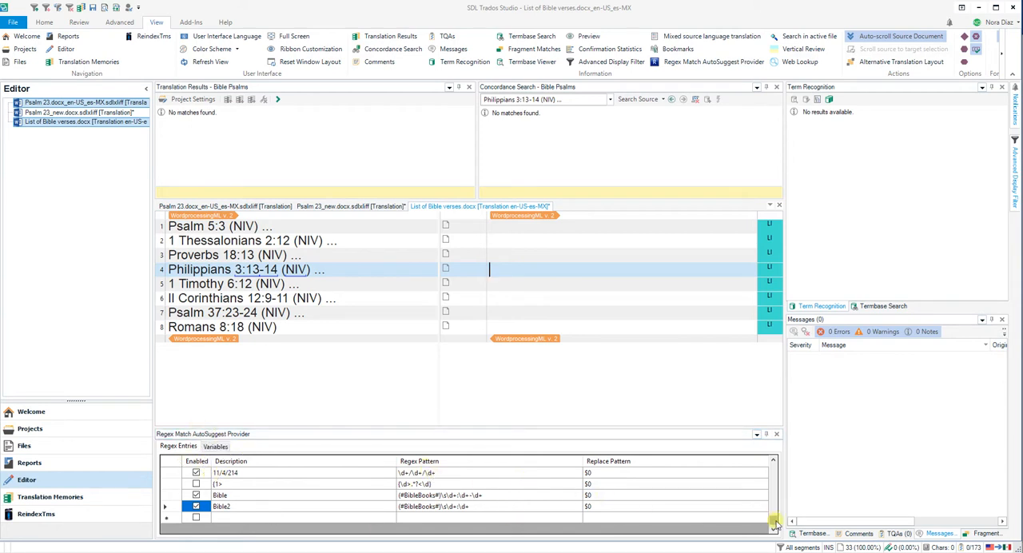
Disable the Bible and Bible2 regex entries.
mouse_move(773, 520)
left_mouse_down()
mouse_move(781, 467)
mouse_move(774, 516)
left_mouse_up()
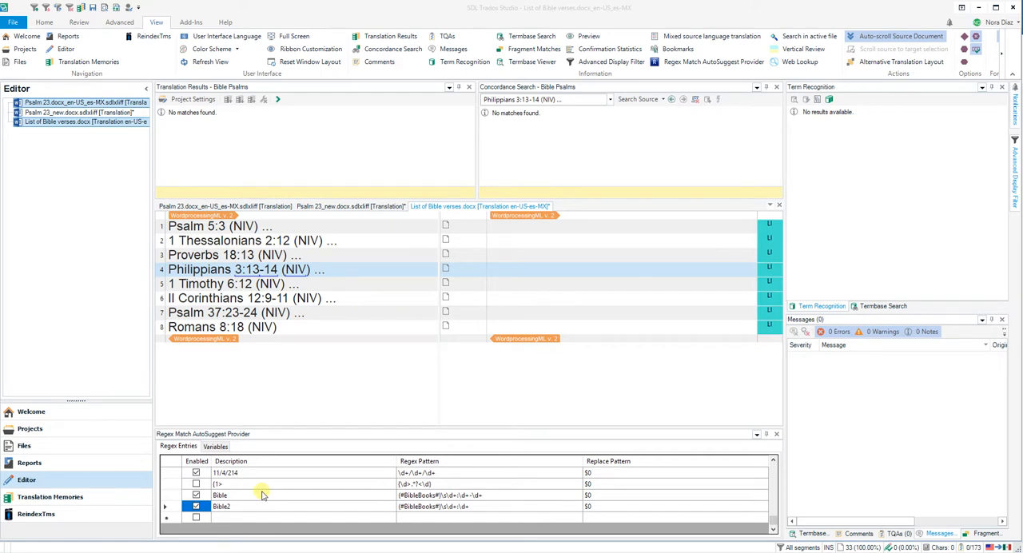
left_click(198, 507)
left_click(196, 496)
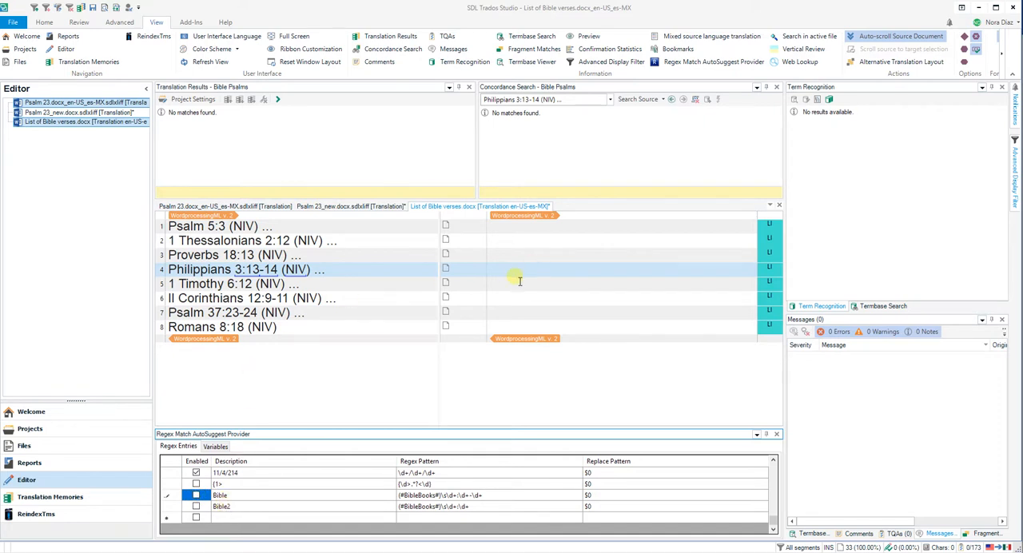
Enter "Filipenses" as the translation of segment 4 and call up the suggestions for the verse numbers.
left_click(655, 356)
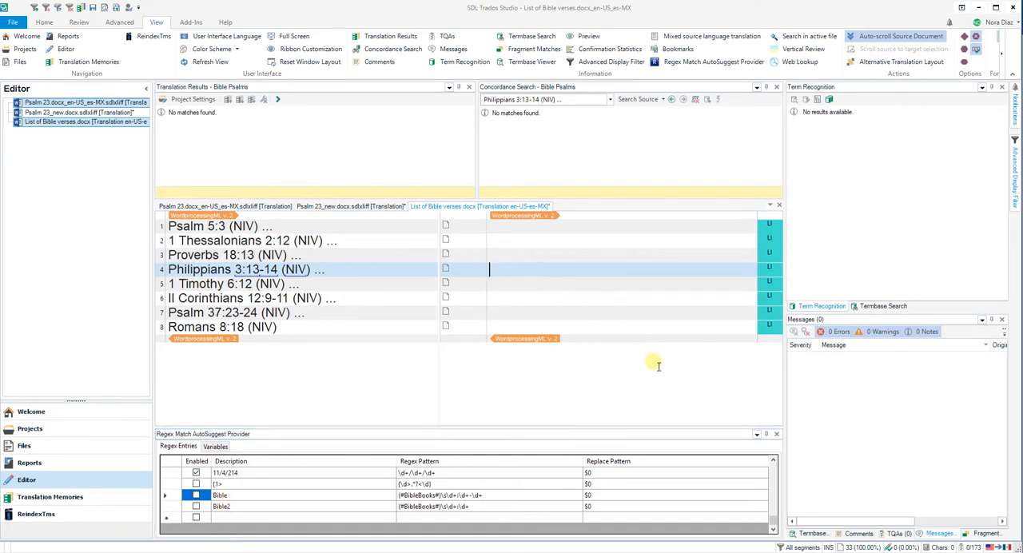
type("Fili")
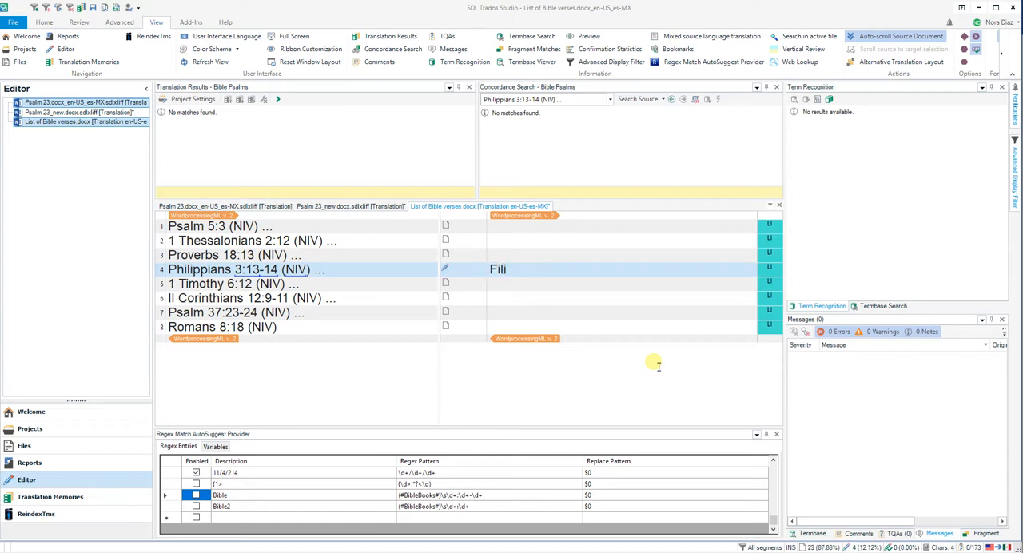
type("penses")
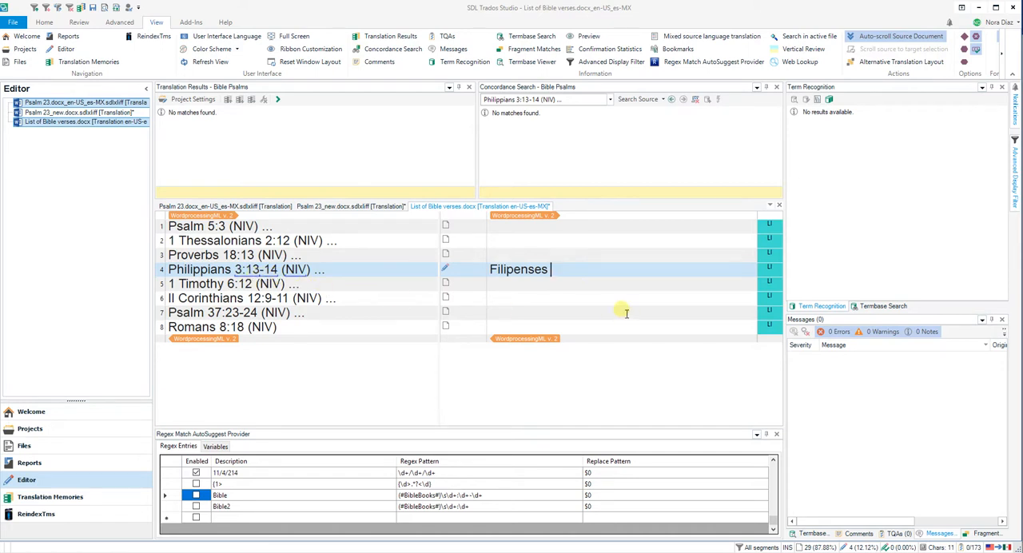
key("ctrl+comma")
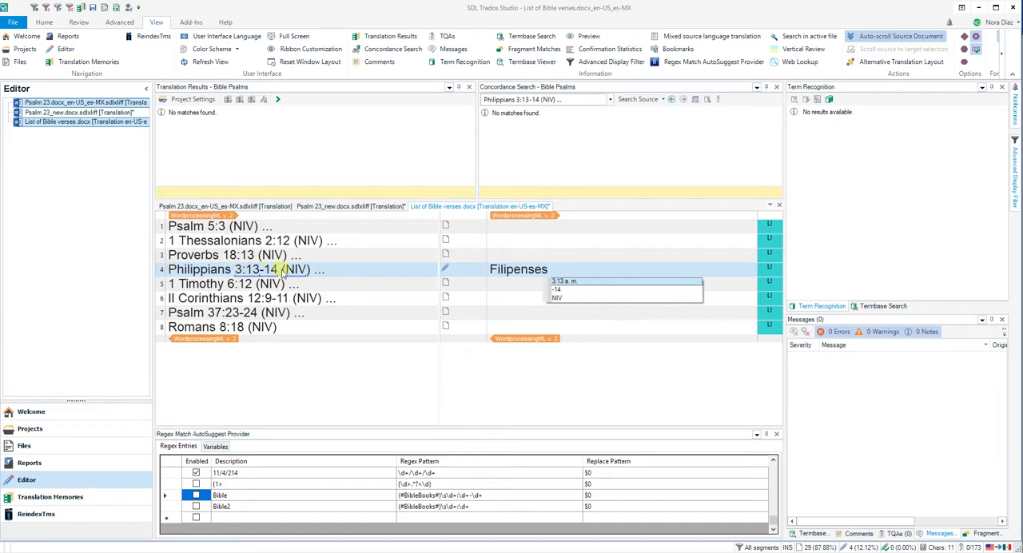
left_click(583, 272)
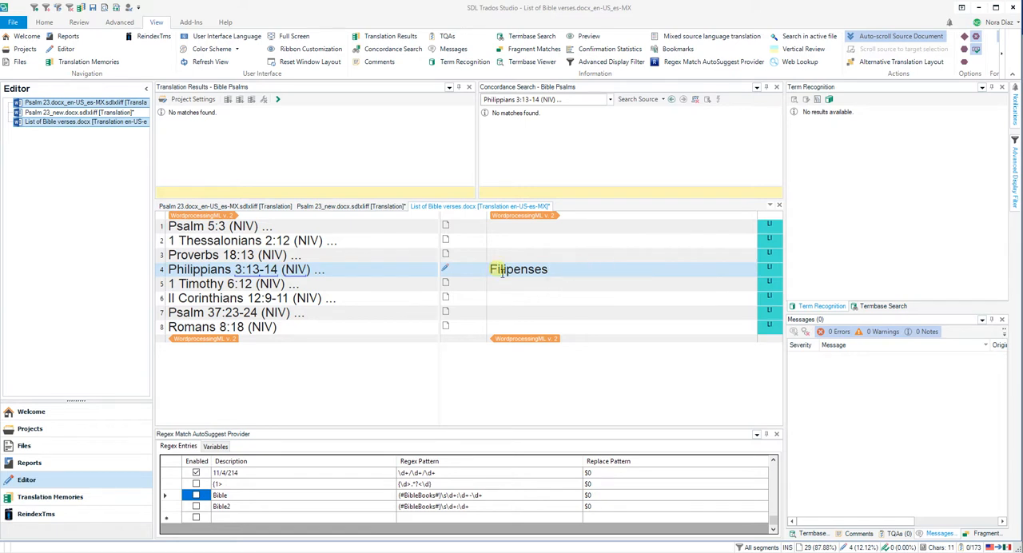
Clear the target of segment 4 and re-enable the Bible and Bible2 regex entries.
key("alt+Delete")
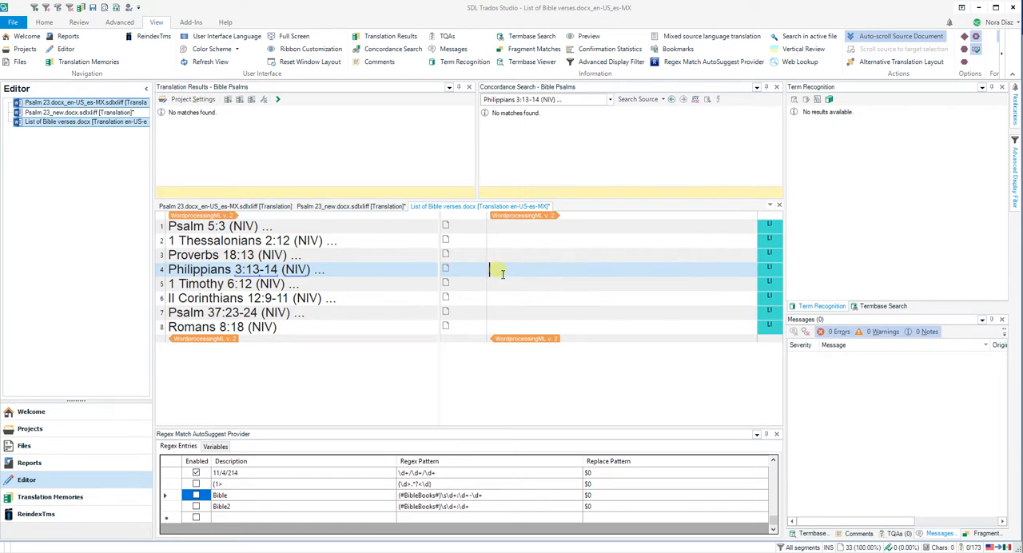
left_click(196, 496)
left_click(196, 506)
Insert the suggested reference "Filipenses 3:13-14" twice in segment 4 and clear the target again.
left_click(506, 270)
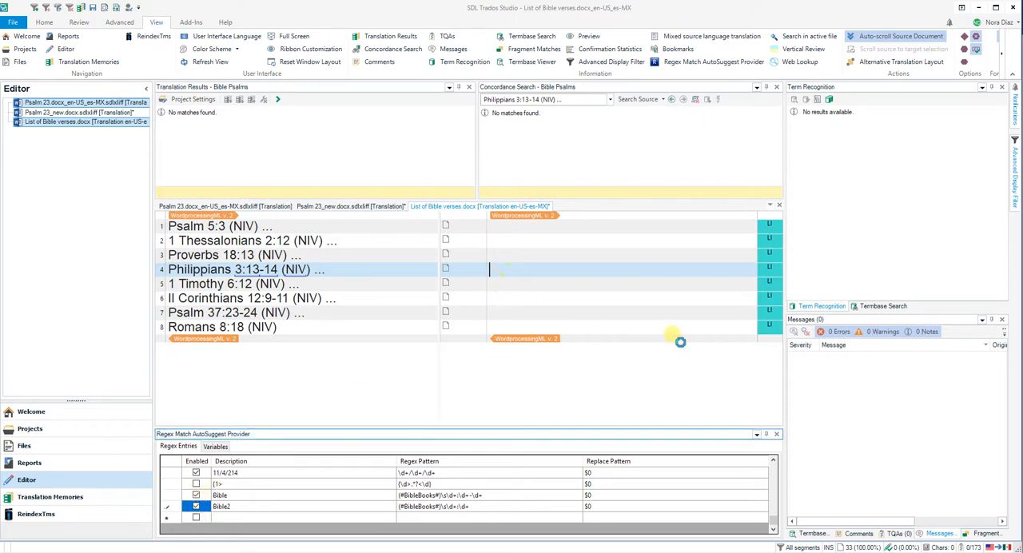
type("F")
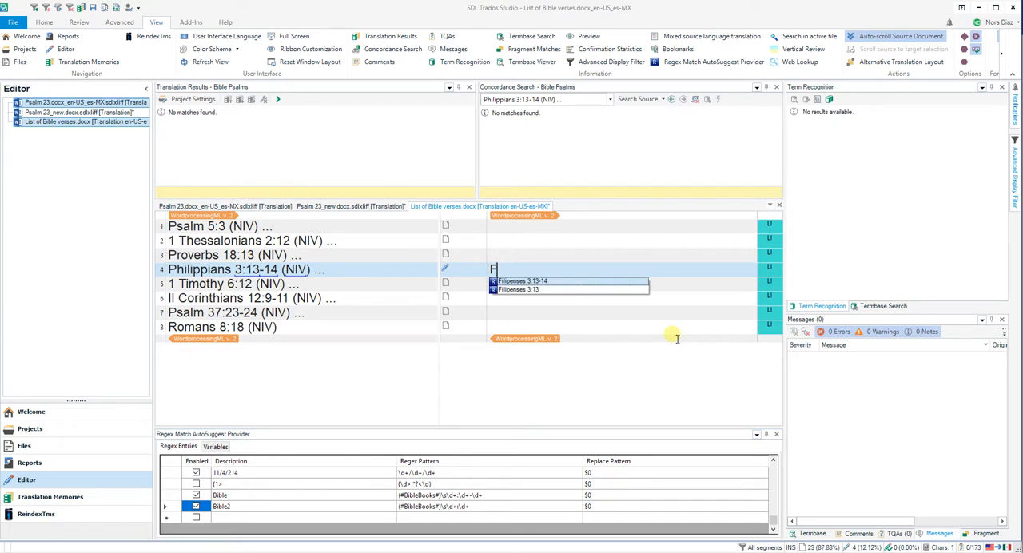
key("Return")
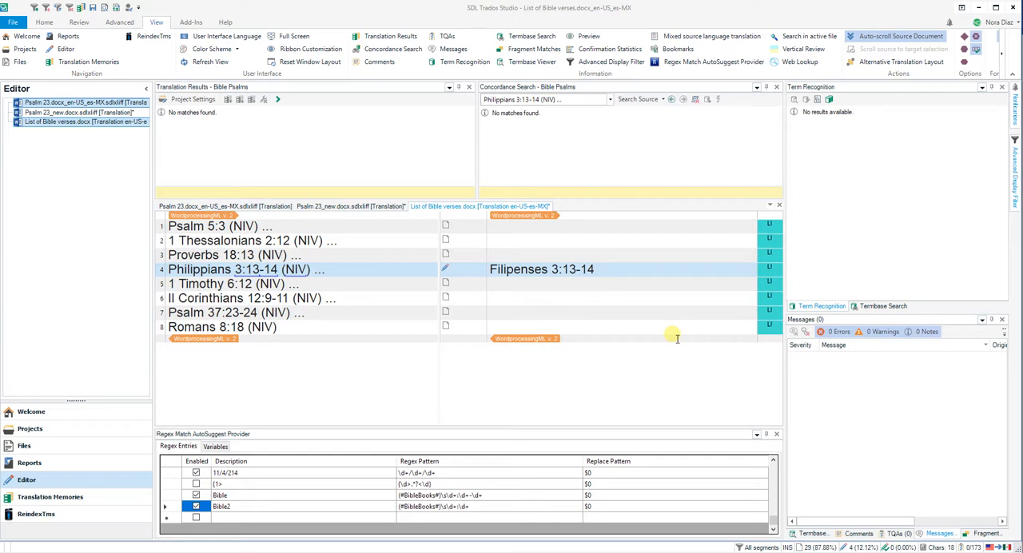
type("F")
key("Return")
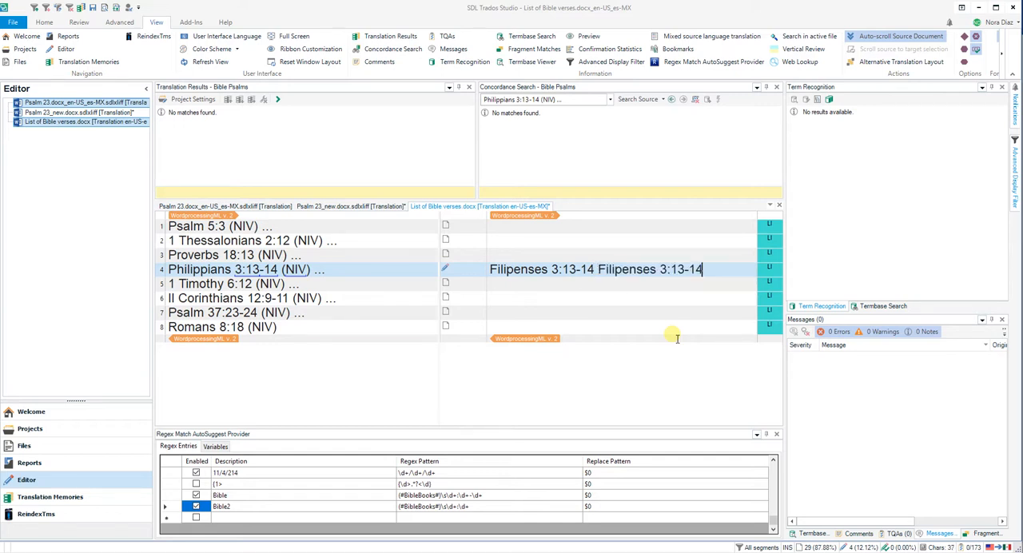
key("alt+Delete")
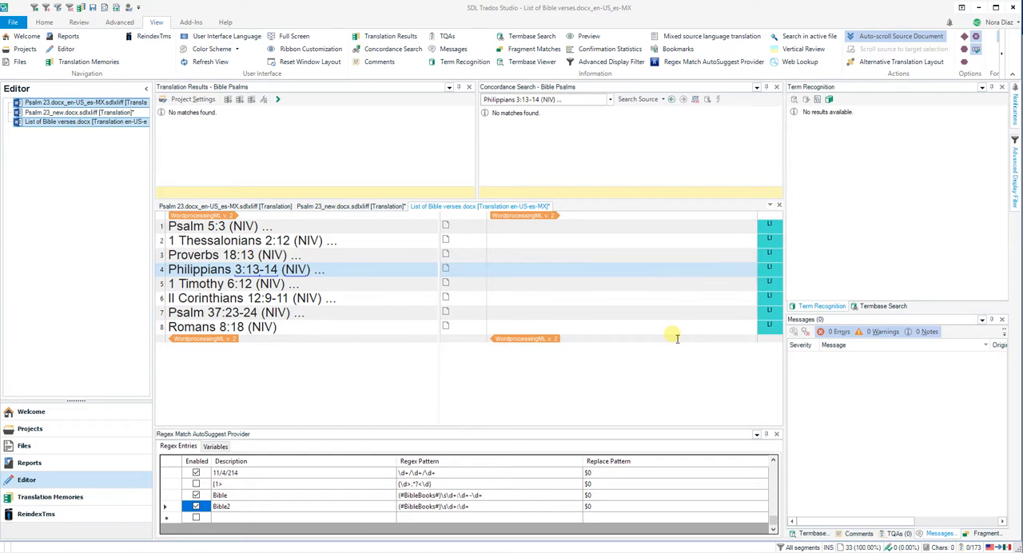
Translate segment 5 with the suggested reference "1 Timoteo 6:12".
key("Down")
type("1")
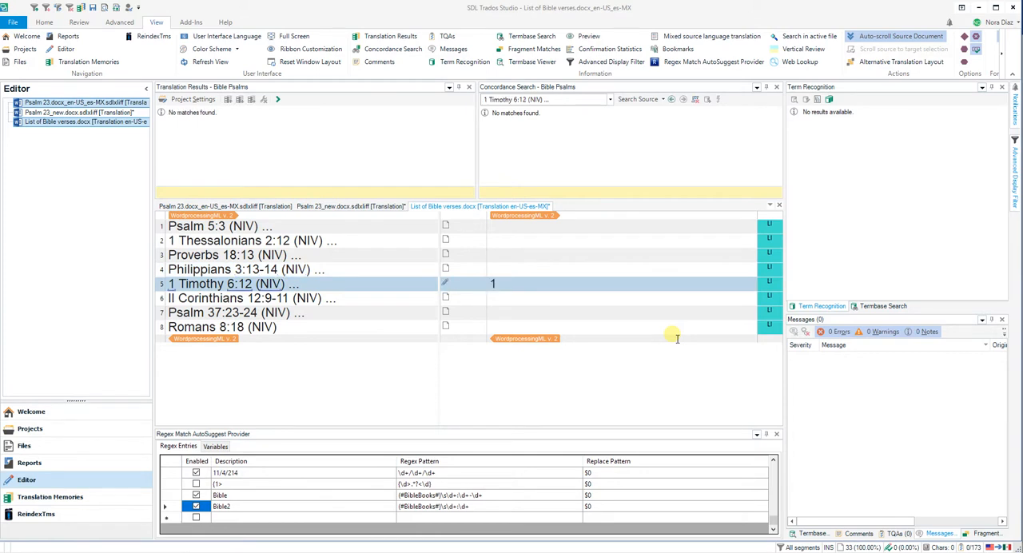
key("Down")
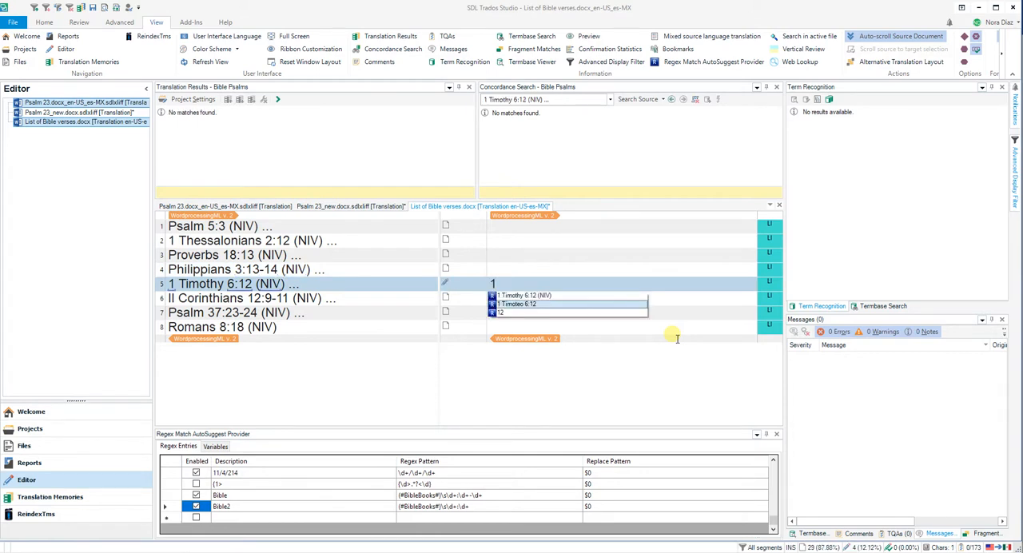
key("Return")
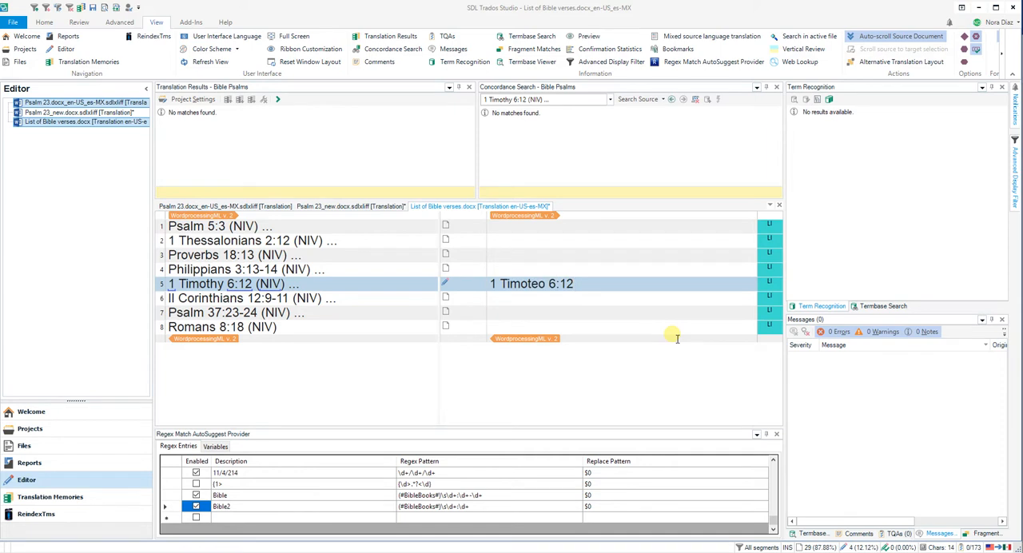
Translate segment 6 as "II Corintios 12:9-11", using the suggestion for the book and verses.
key("Down")
type("II C")
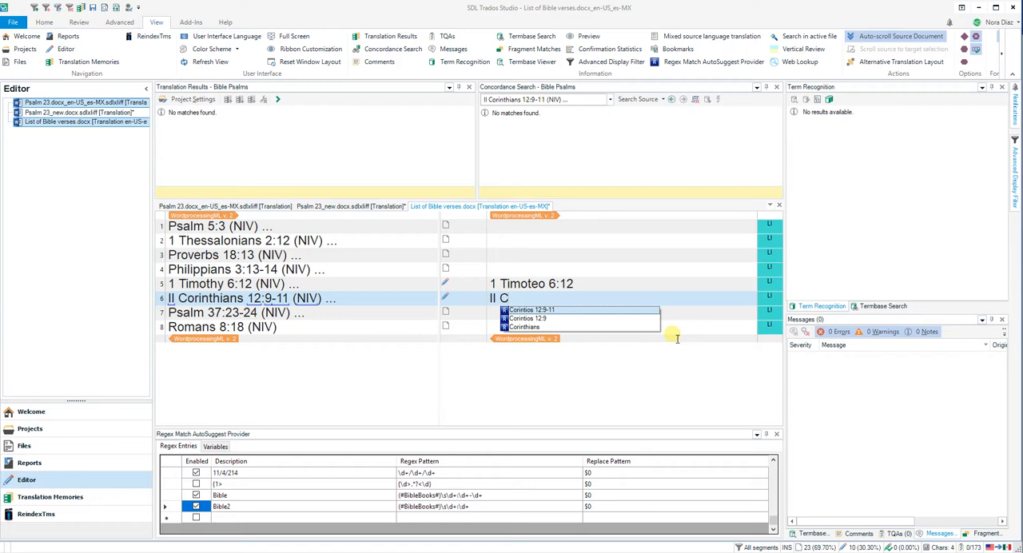
key("Return")
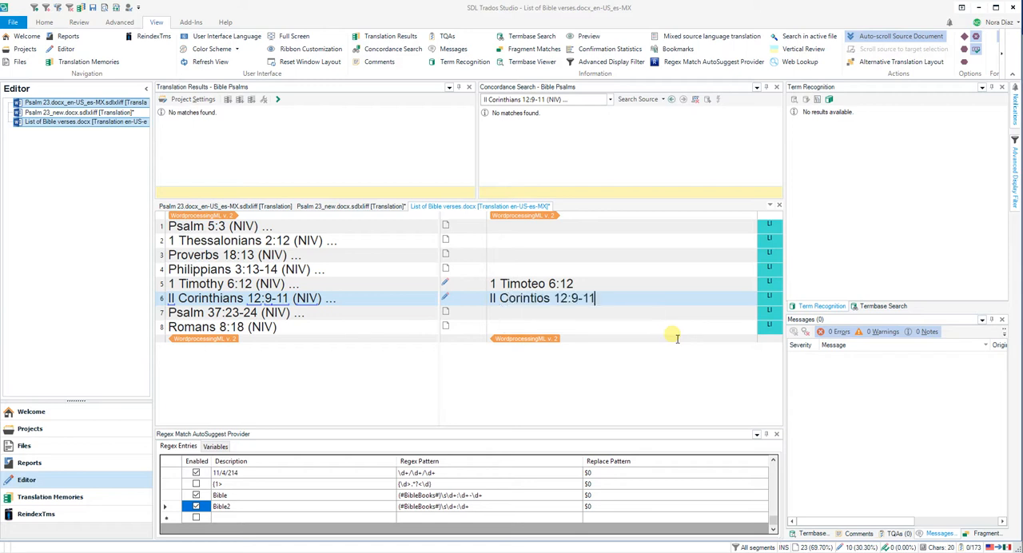
Skip segment 7 and translate segment 8 with the suggested reference "Romanos 8:18".
key("Down")
key("Down")
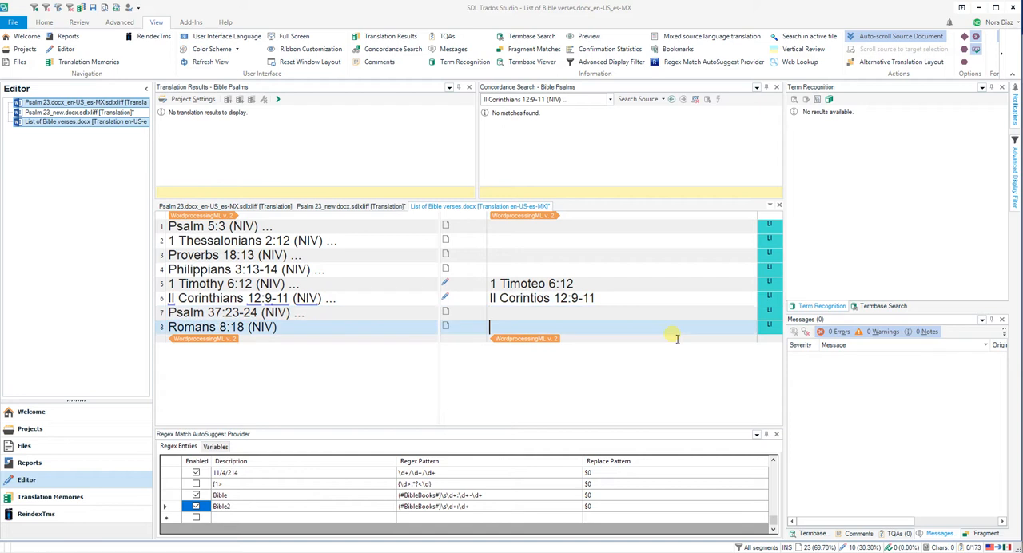
type("Ro")
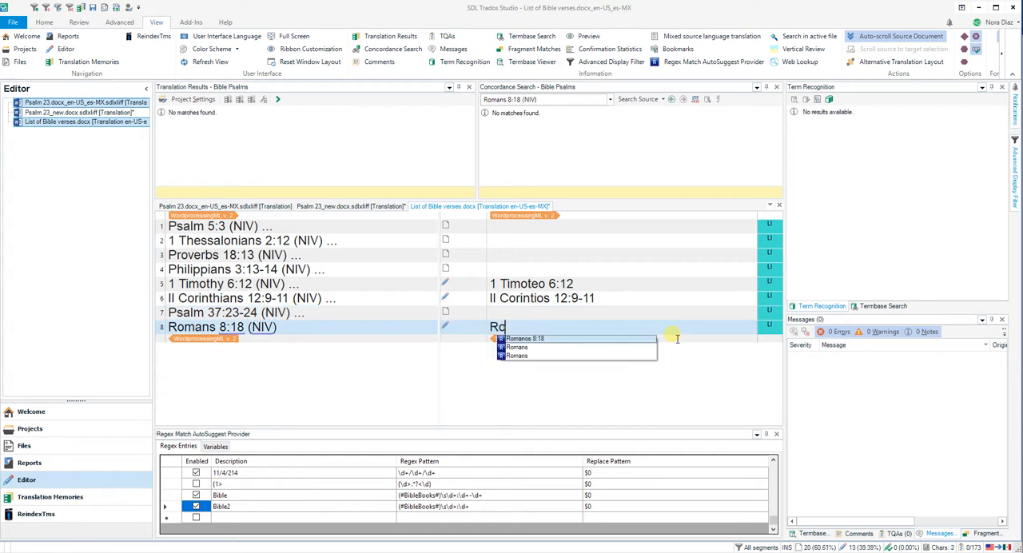
key("Return")
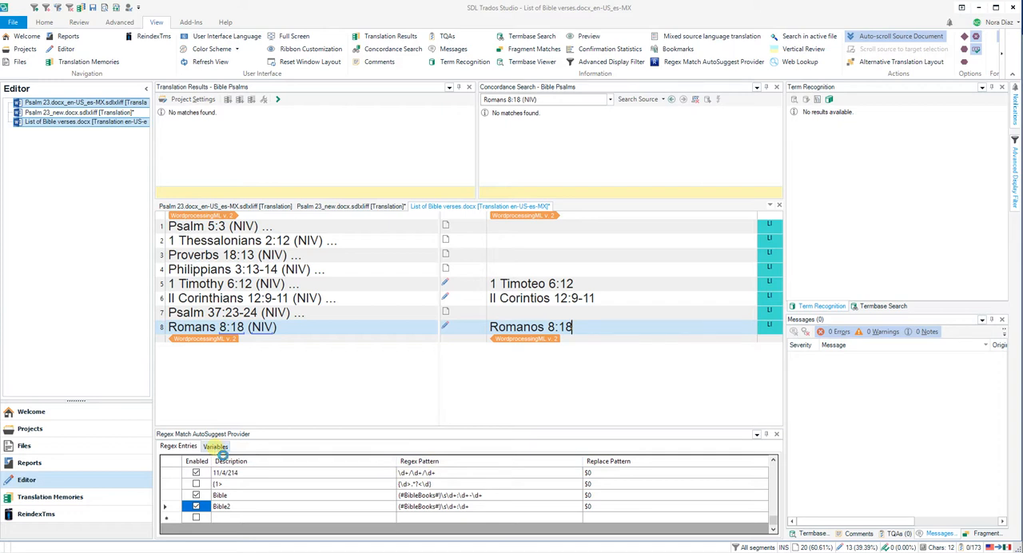
Examine the source and target book names of the BibleBooks variable, including the Thessalonians pair.
left_click(215, 447)
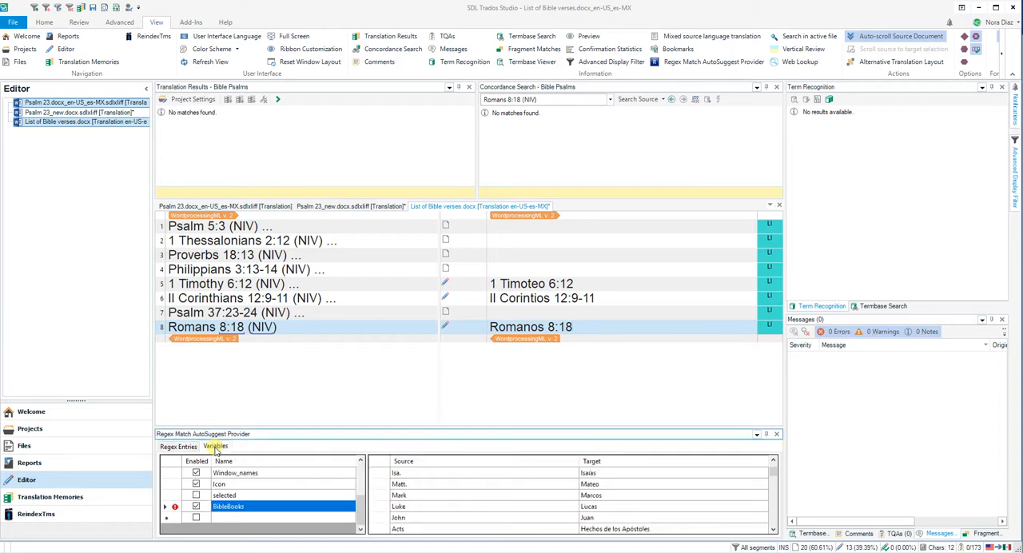
left_click(253, 506)
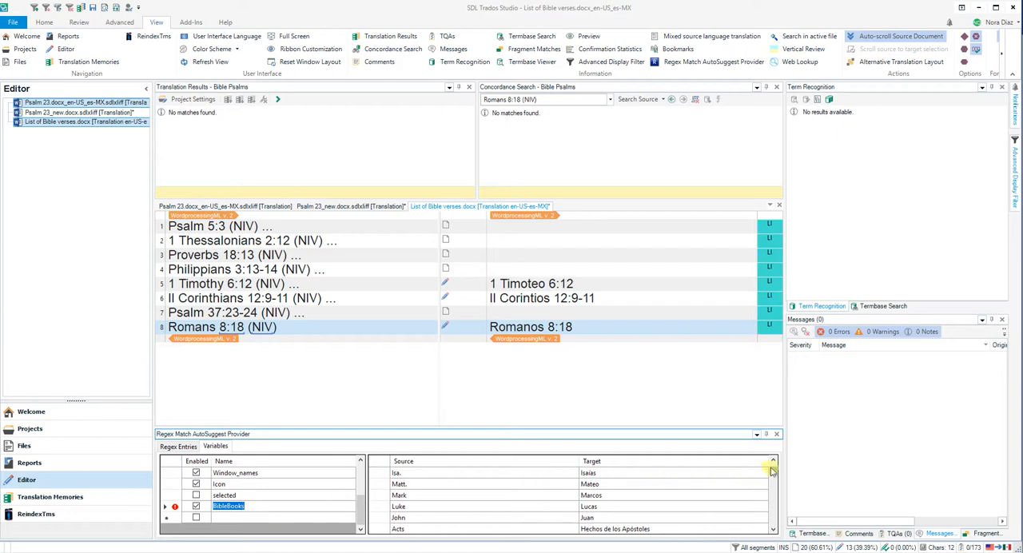
left_click_drag(774, 475, 775, 522)
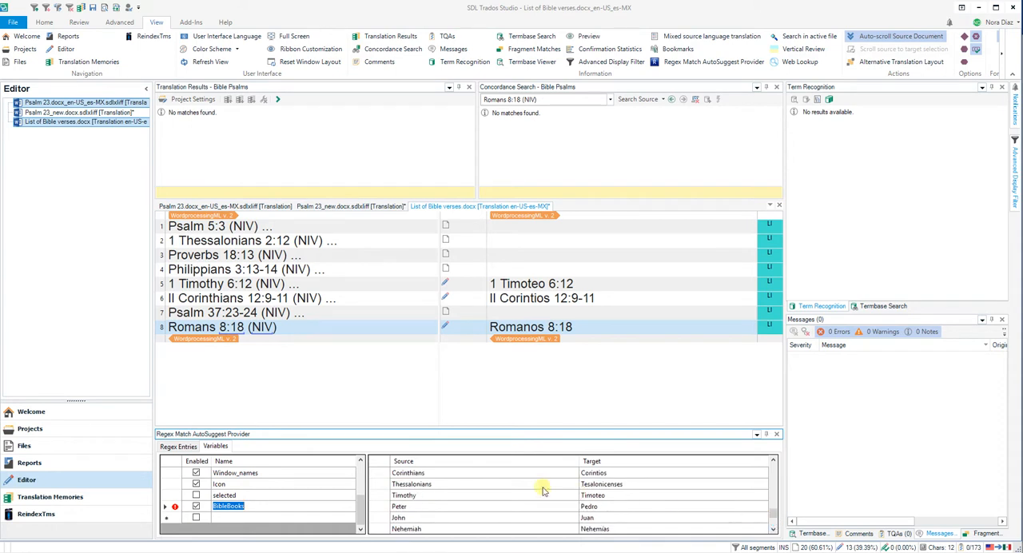
left_click(468, 484)
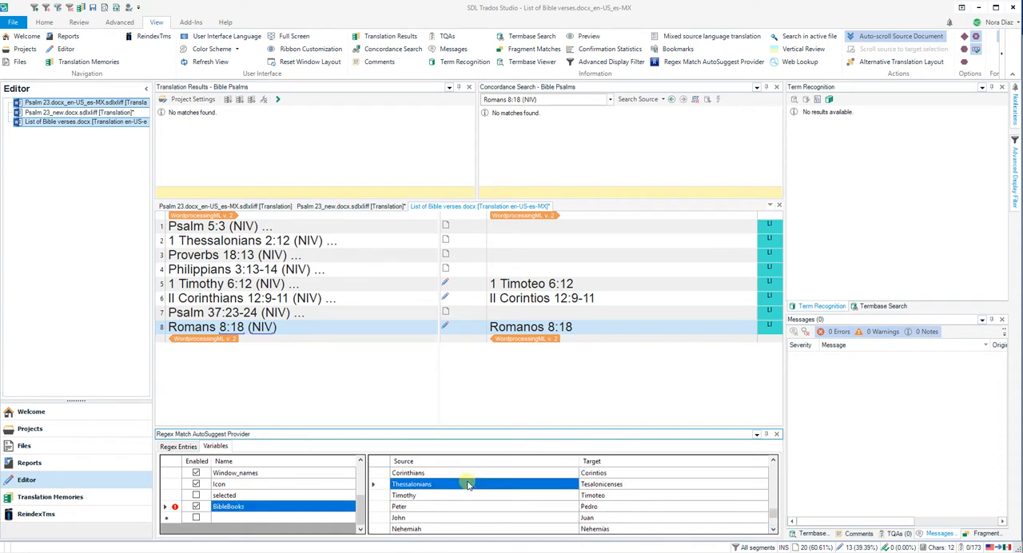
left_click(628, 485)
left_click(451, 482)
Start the target of segment 2 with "Te" to bring up its suggestions and browse the BibleBooks name pairs.
left_click(518, 242)
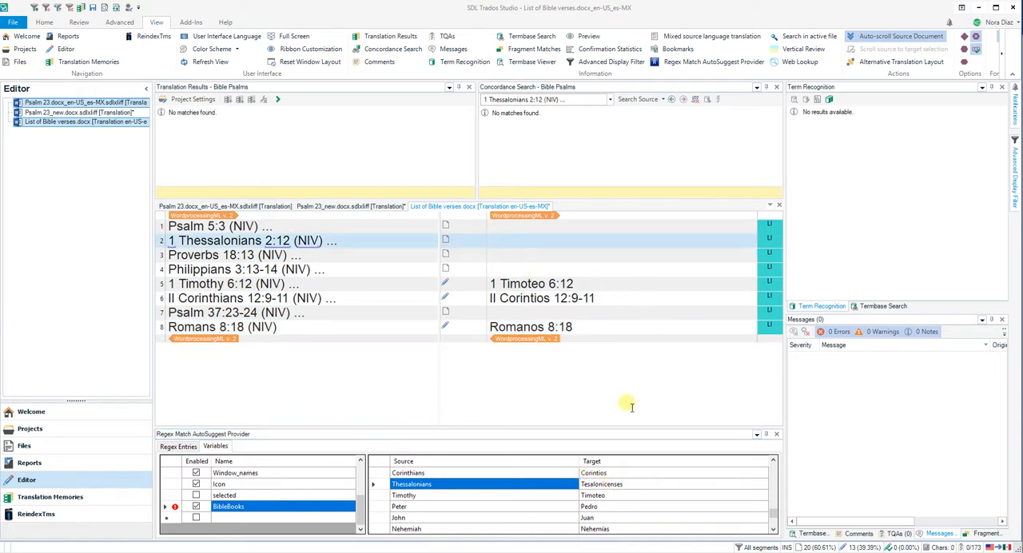
type("Te")
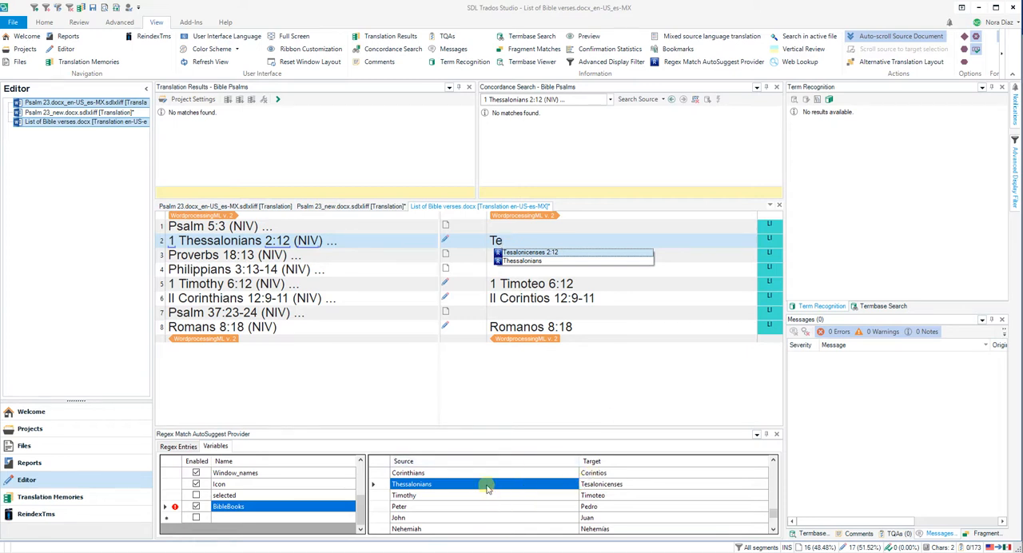
scroll(485, 483, "down", 5)
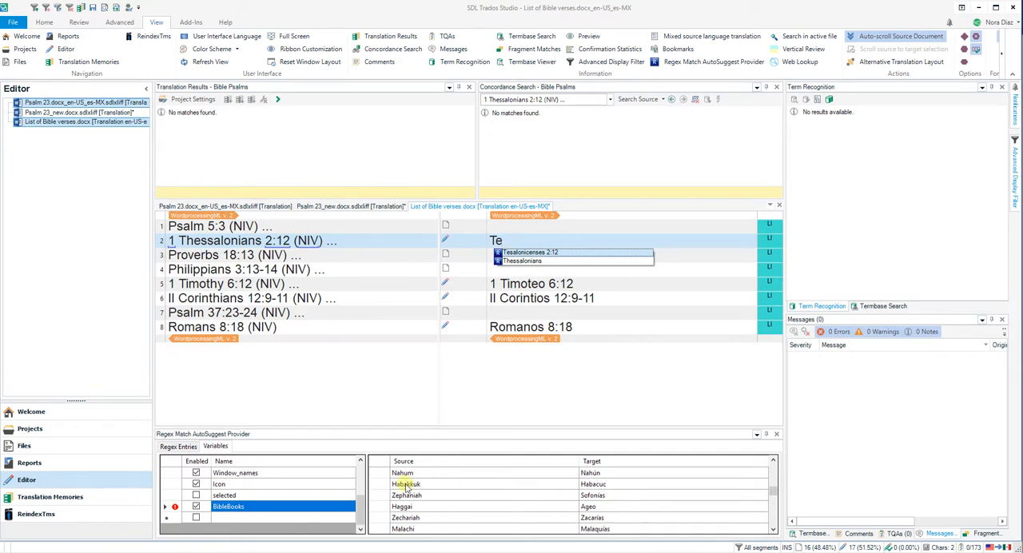
Examine the regex pattern of the Bible entry and the BibleBooks variable it refers to.
left_click(169, 451)
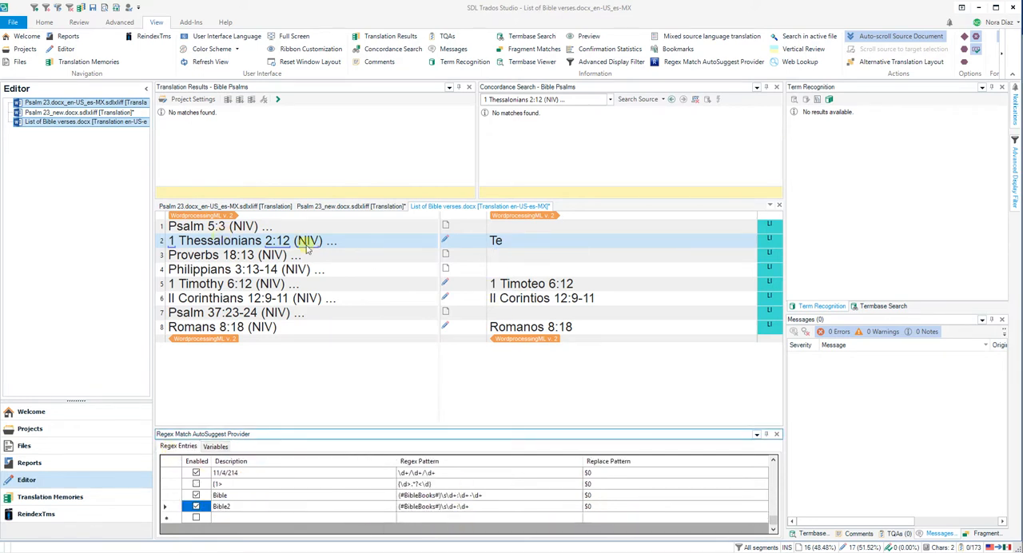
left_click(500, 241)
key("shift+Home")
left_click(490, 496)
left_click(402, 497)
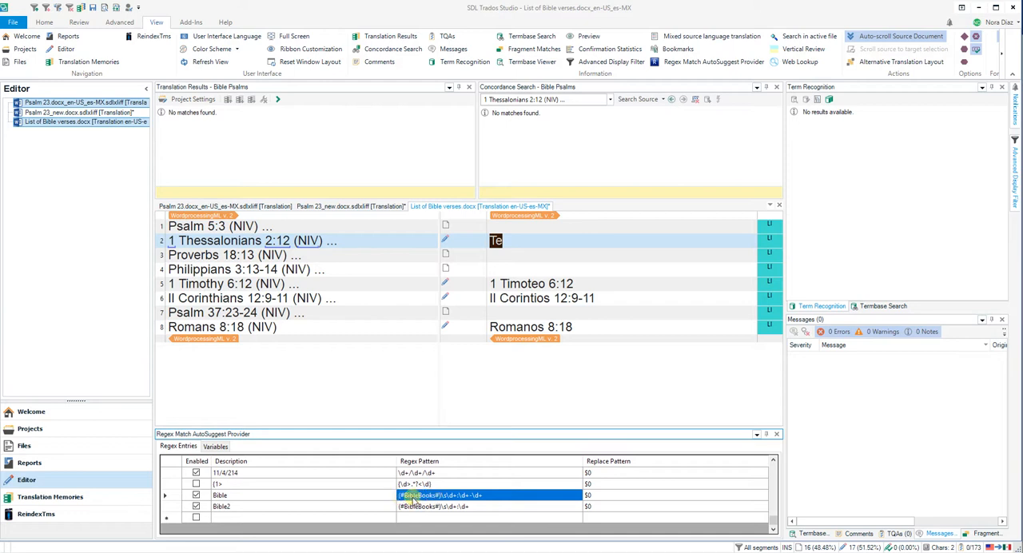
left_click(214, 447)
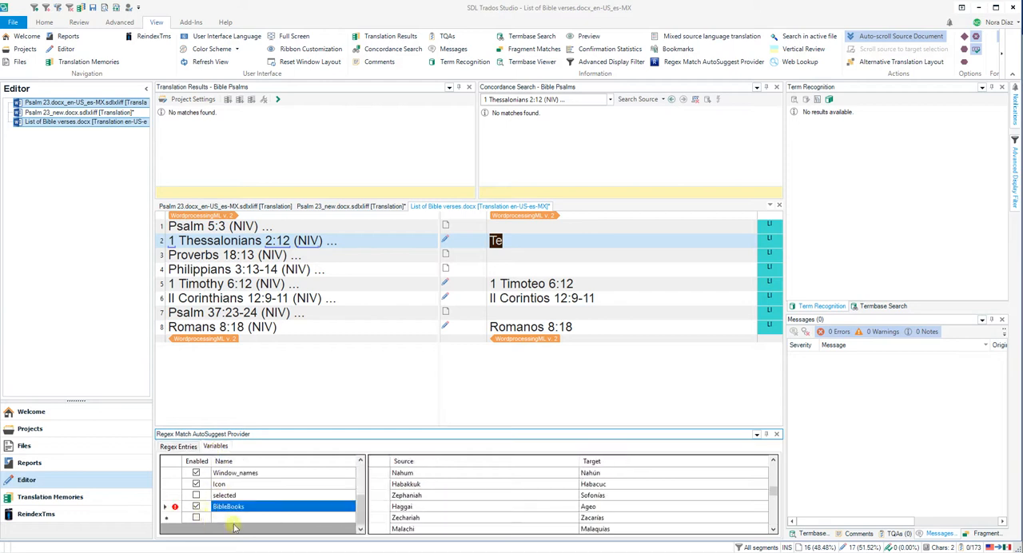
left_click(177, 446)
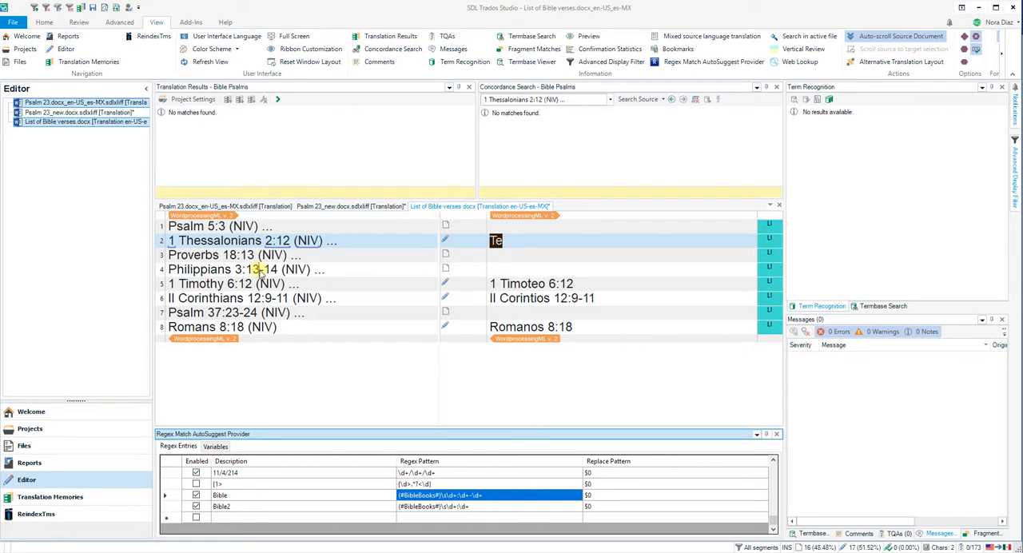
Enter "Fi" in segment 4 to bring up the Filipenses suggestions and clear the text again.
left_click(504, 270)
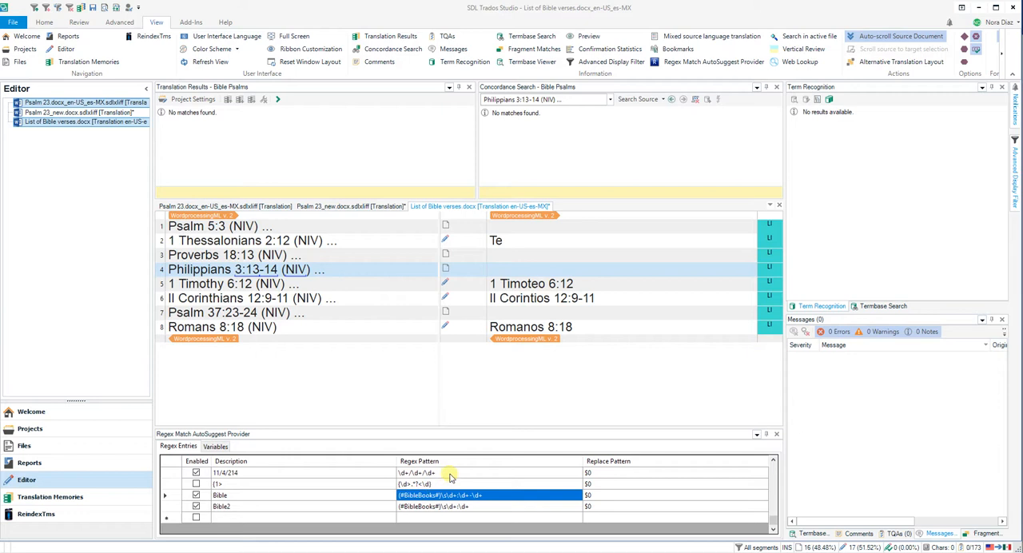
type("Fi")
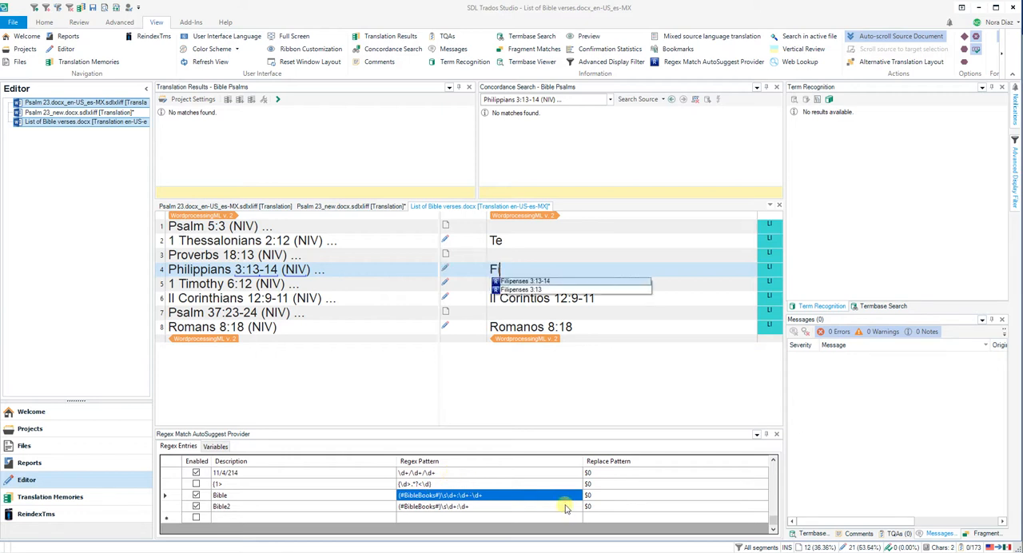
key("BackSpace")
key("BackSpace")
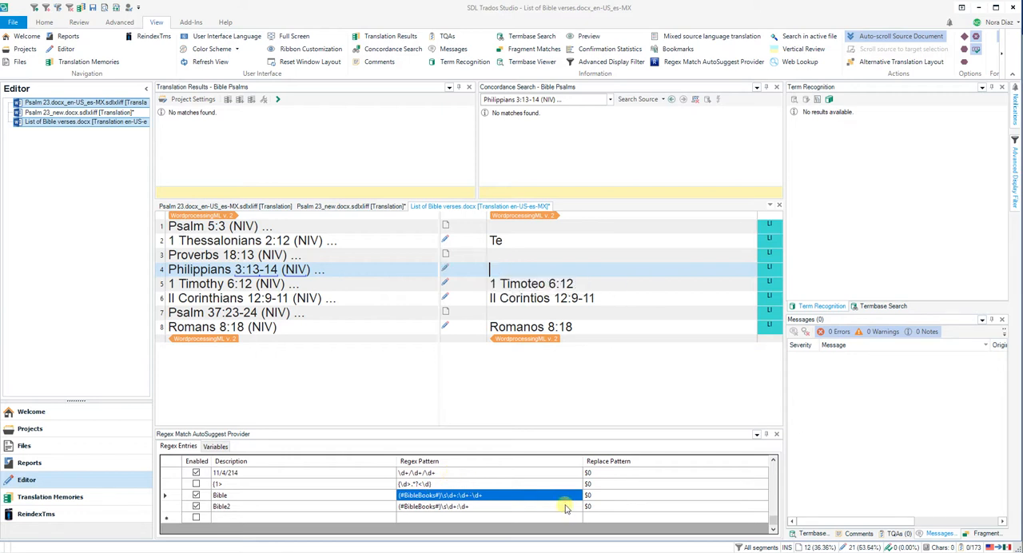
Disable the Bible regex entry and test the suggestions in segment 4 by entering "F", clearing the text again.
left_click(196, 496)
left_click(196, 496)
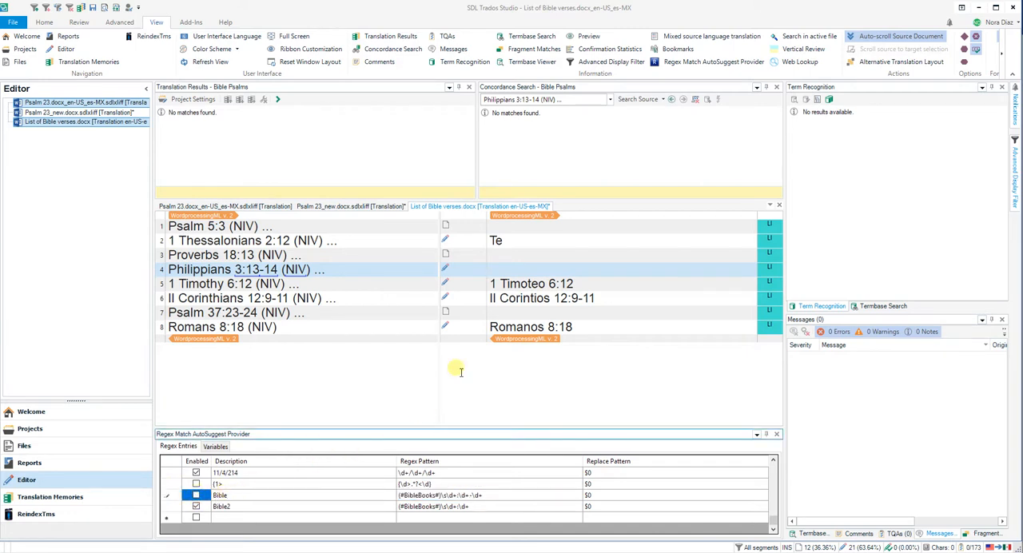
type("F")
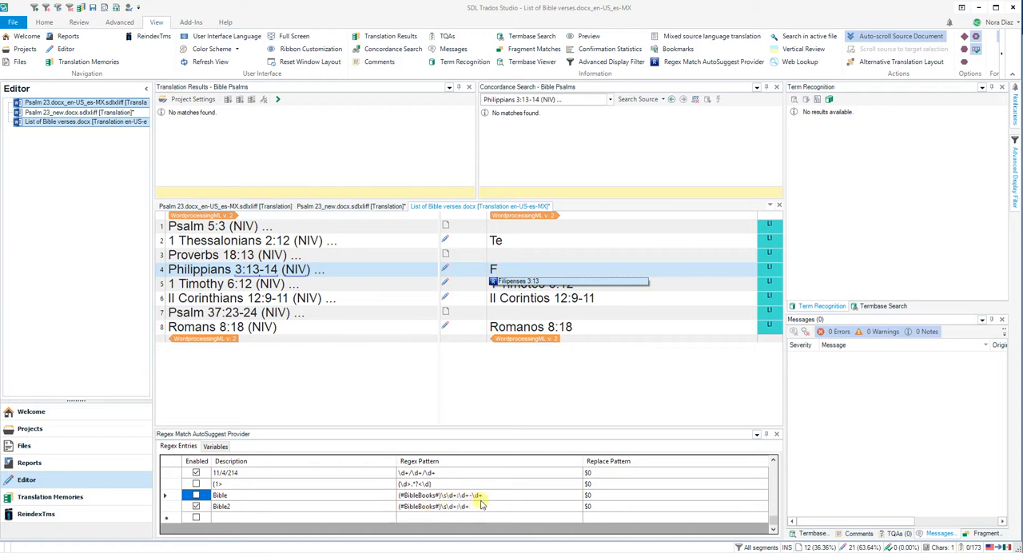
left_click(521, 273)
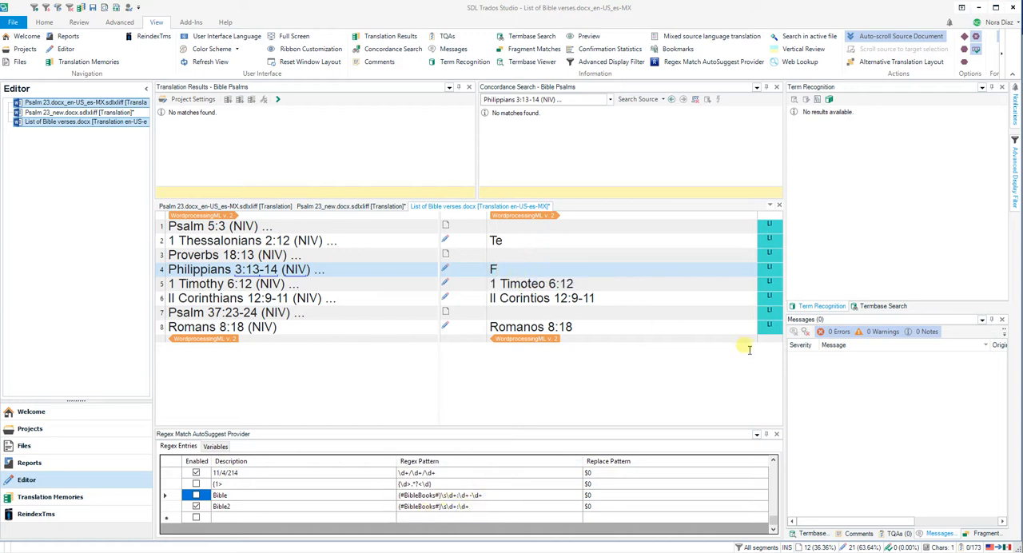
key("BackSpace")
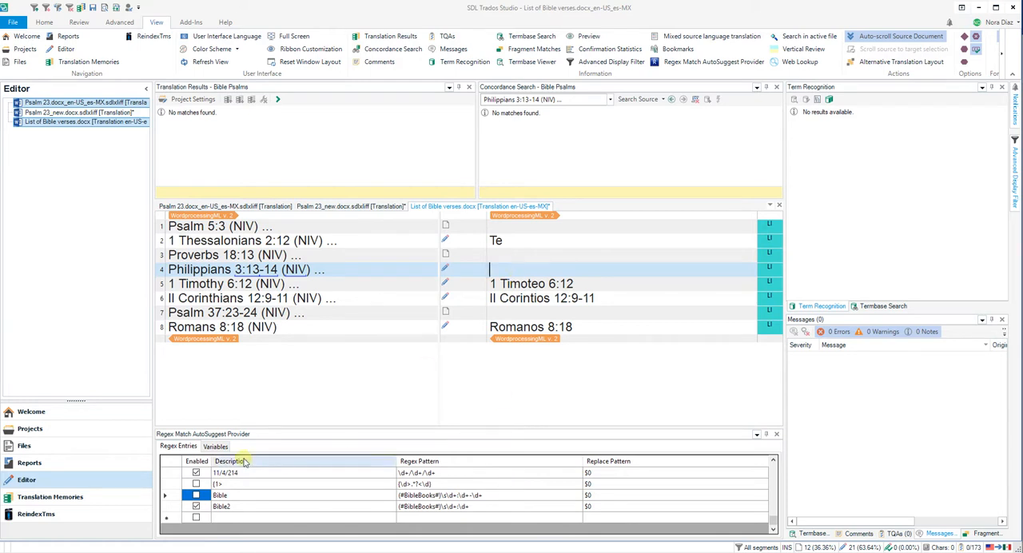
Browse the source and target book name pairs of the BibleBooks variable, including the abbreviated names.
left_click(213, 446)
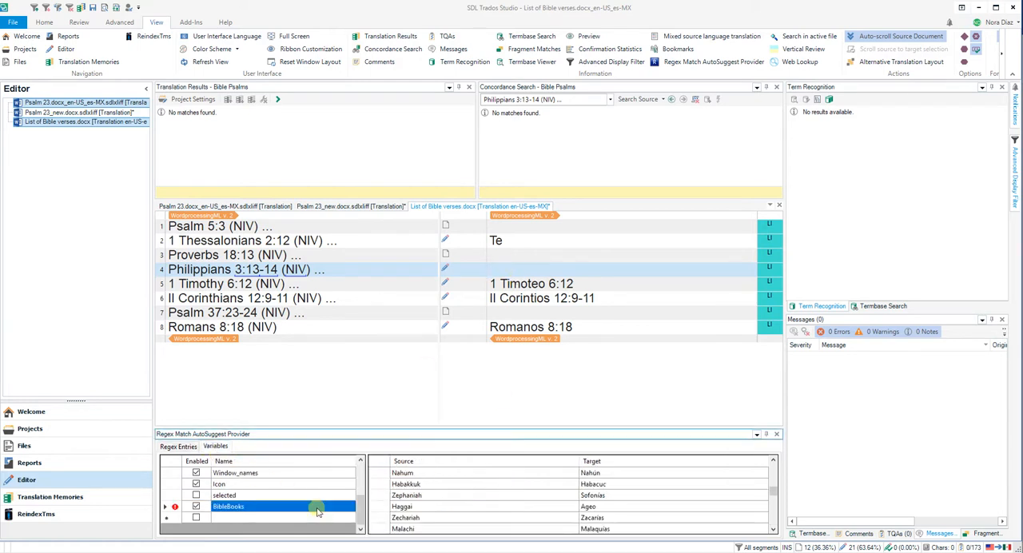
scroll(469, 508, "down", 5)
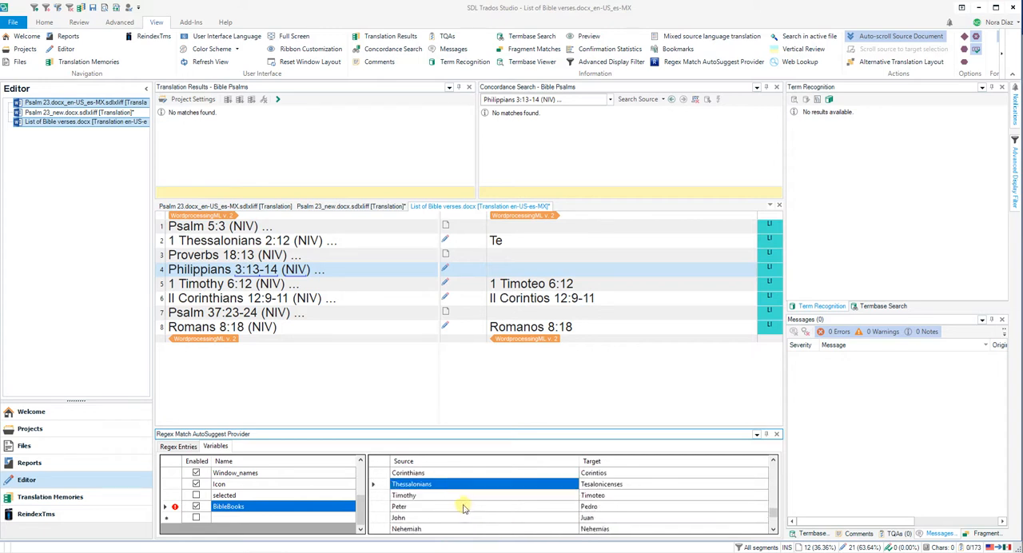
scroll(463, 507, "up", 10)
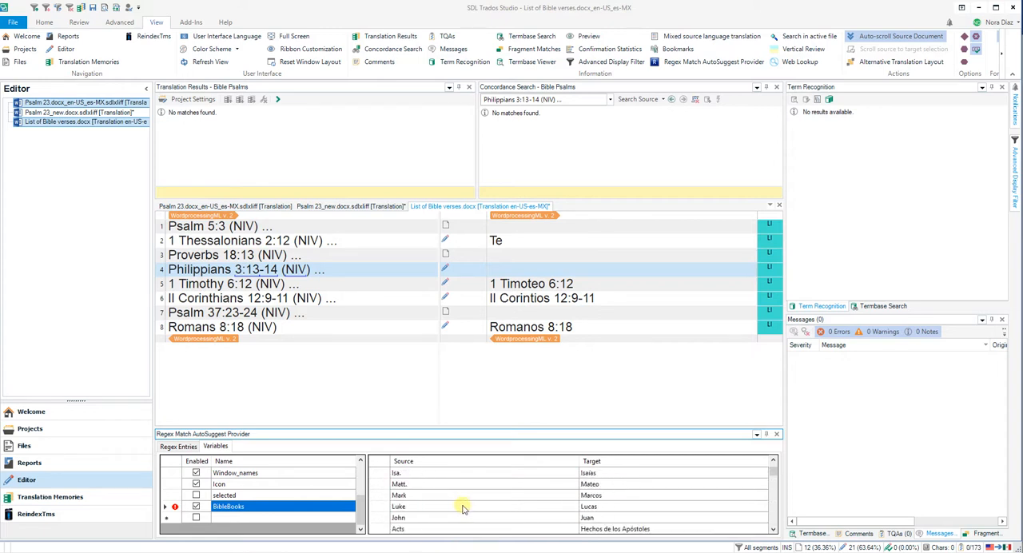